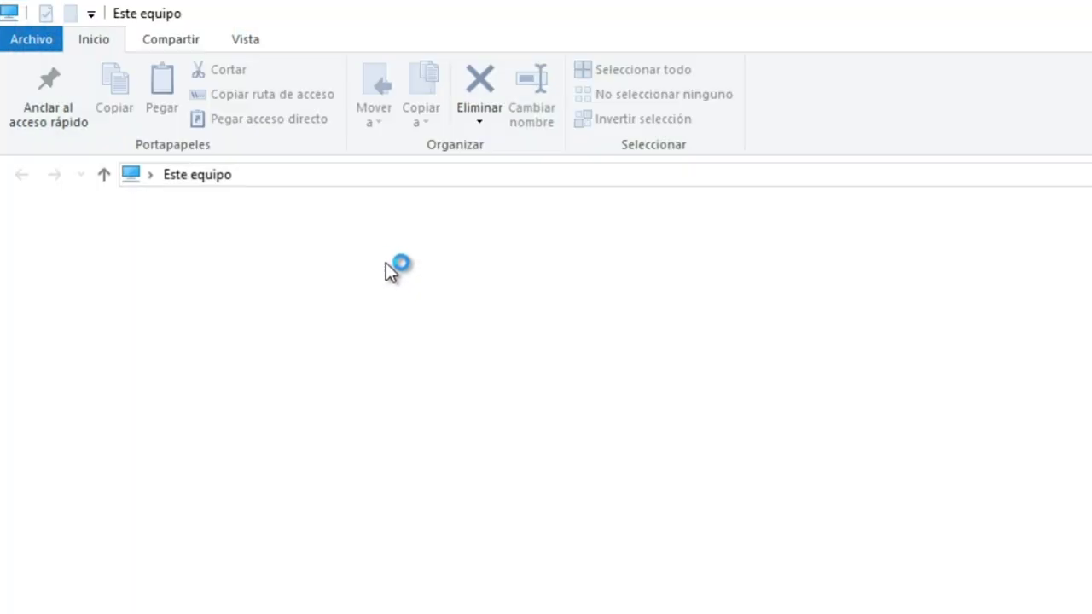
Open the SD (S:) drive from Este equipo.
click(844, 445)
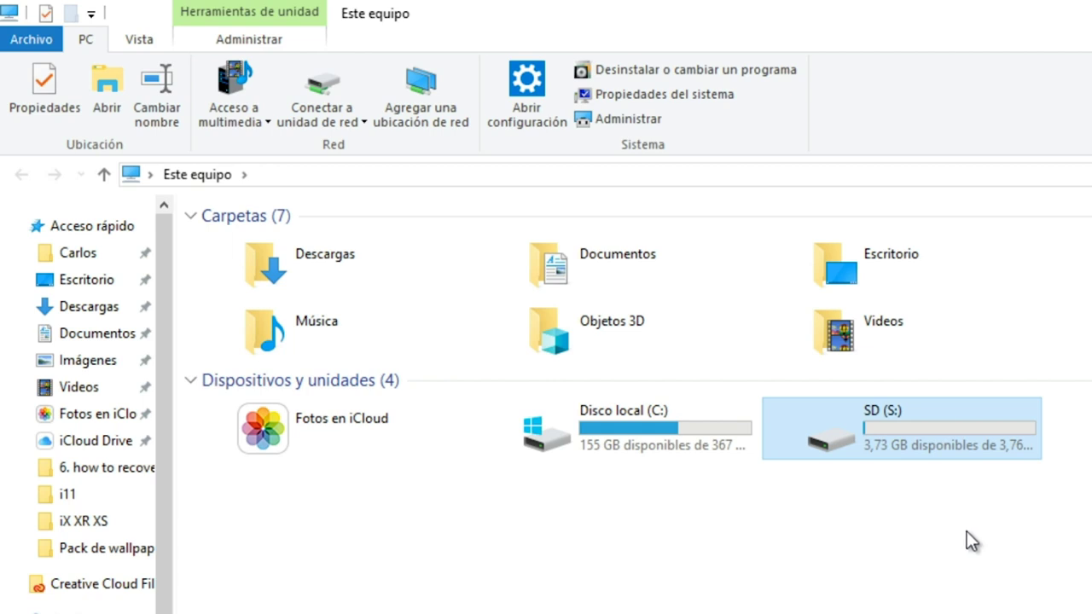
double_click(903, 433)
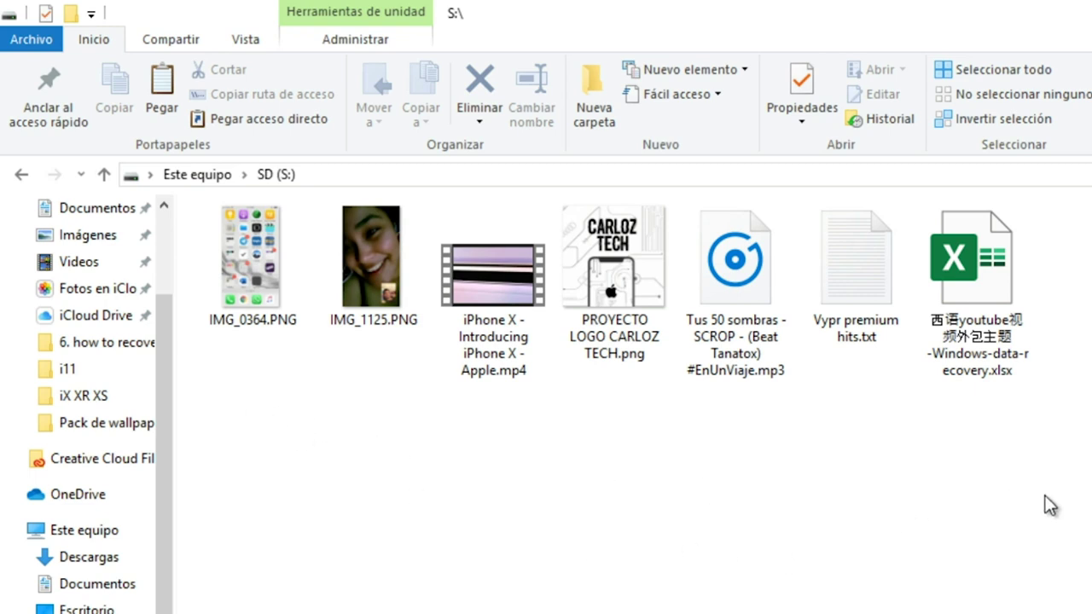
Examine the spreadsheet, text, audio, image and video files stored on the SD (S:) drive.
drag(1029, 465, 839, 267)
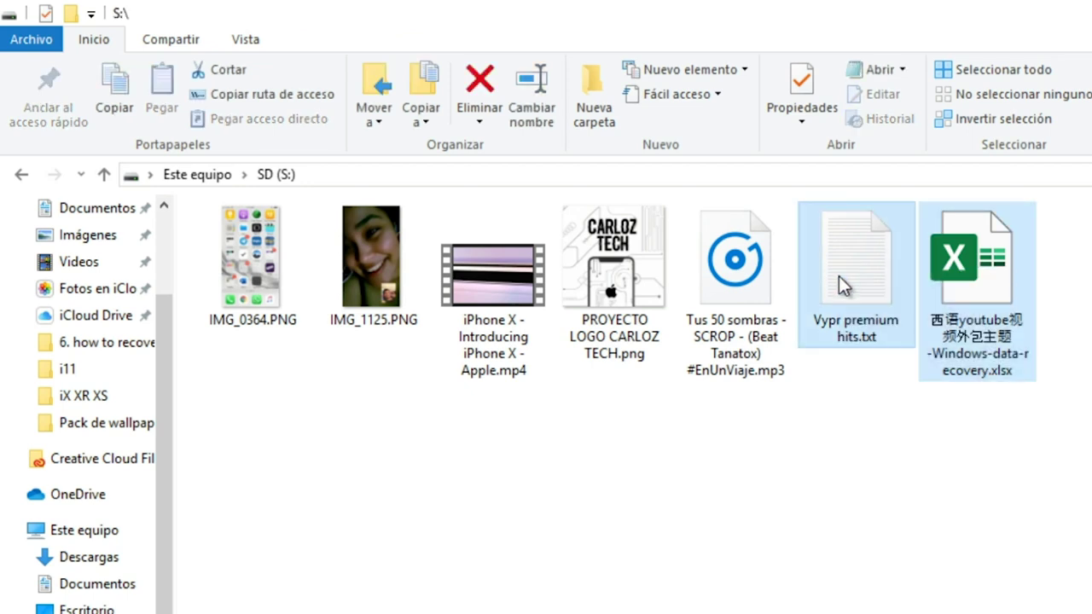
click(768, 427)
click(739, 375)
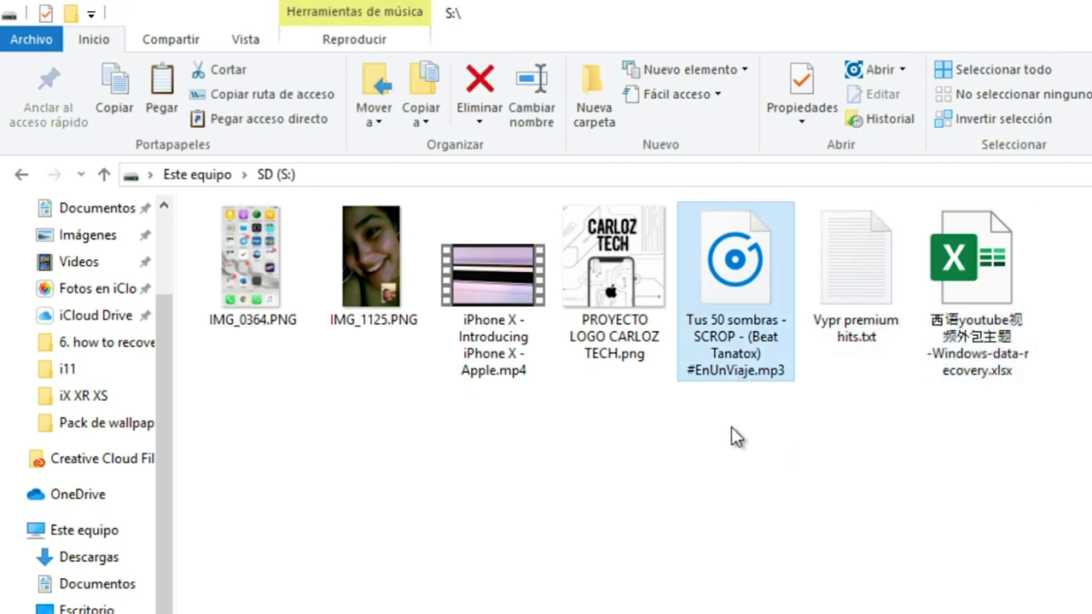
click(638, 315)
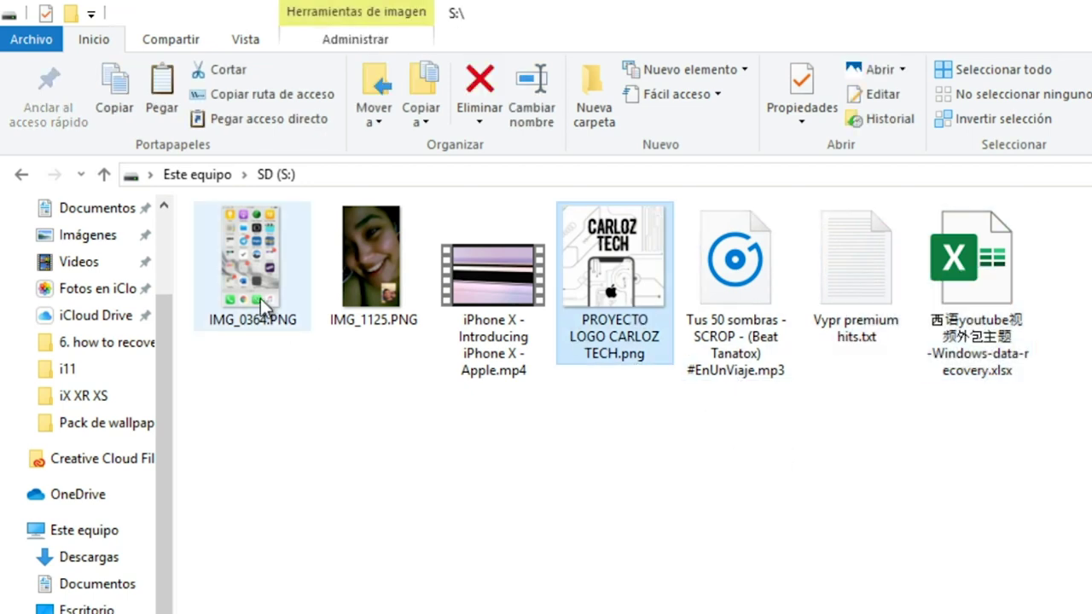
click(409, 310)
ctrl+click(288, 300)
ctrl+click(334, 330)
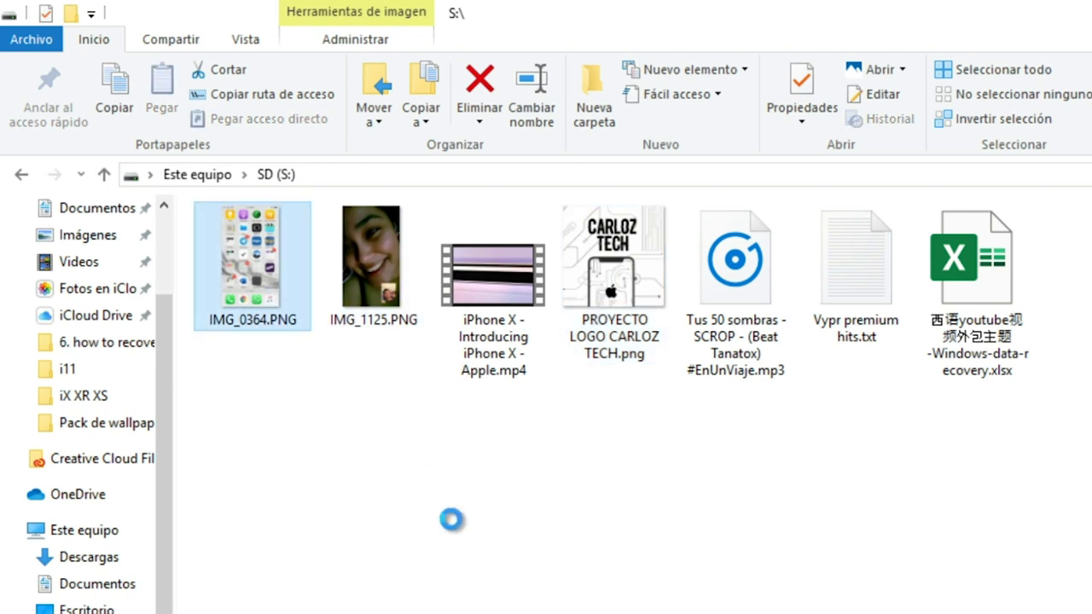
click(478, 345)
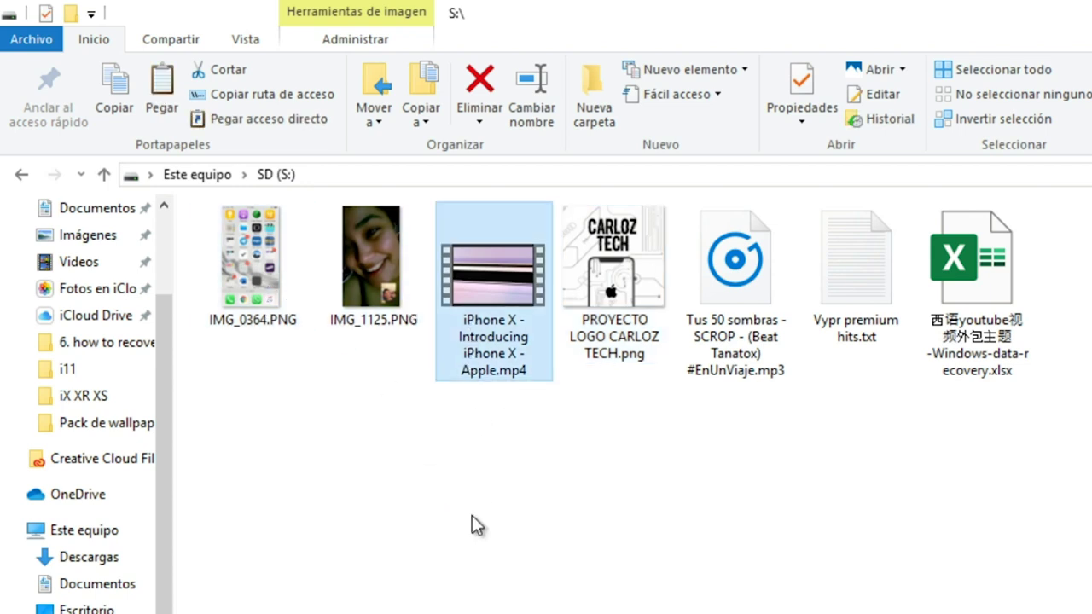
click(529, 563)
Select all the files on the SD (S:) drive and delete them permanently.
drag(1027, 589, 249, 202)
key(ctrl+c)
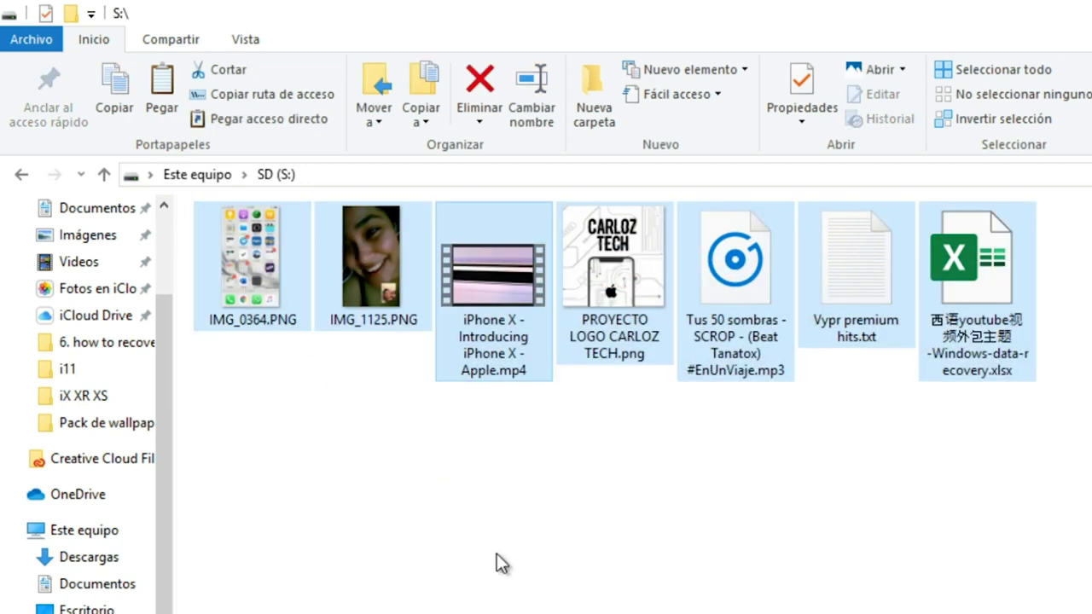
key(Delete)
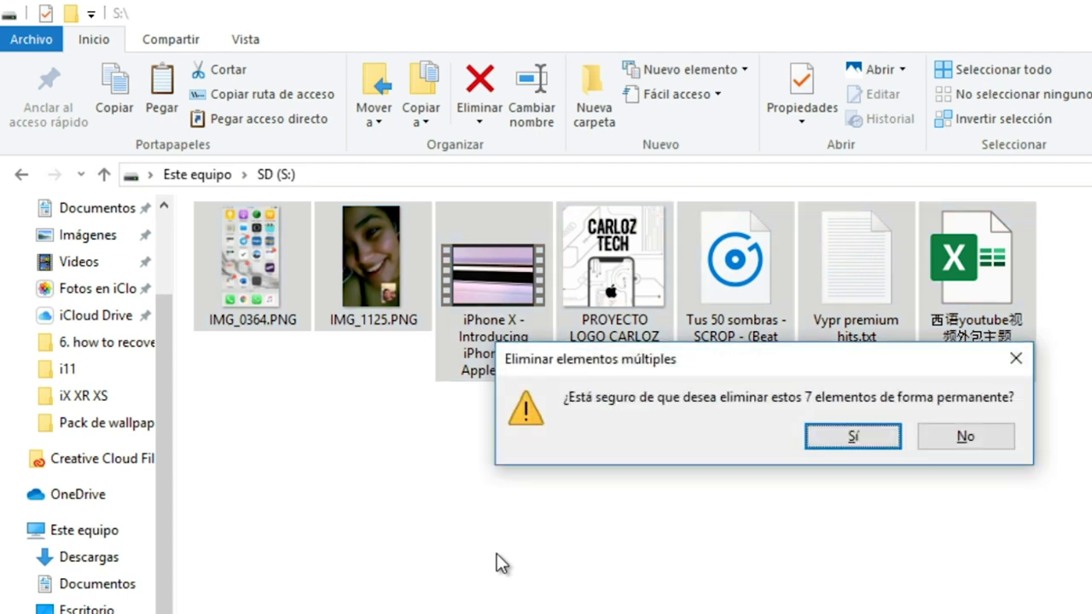
key(Return)
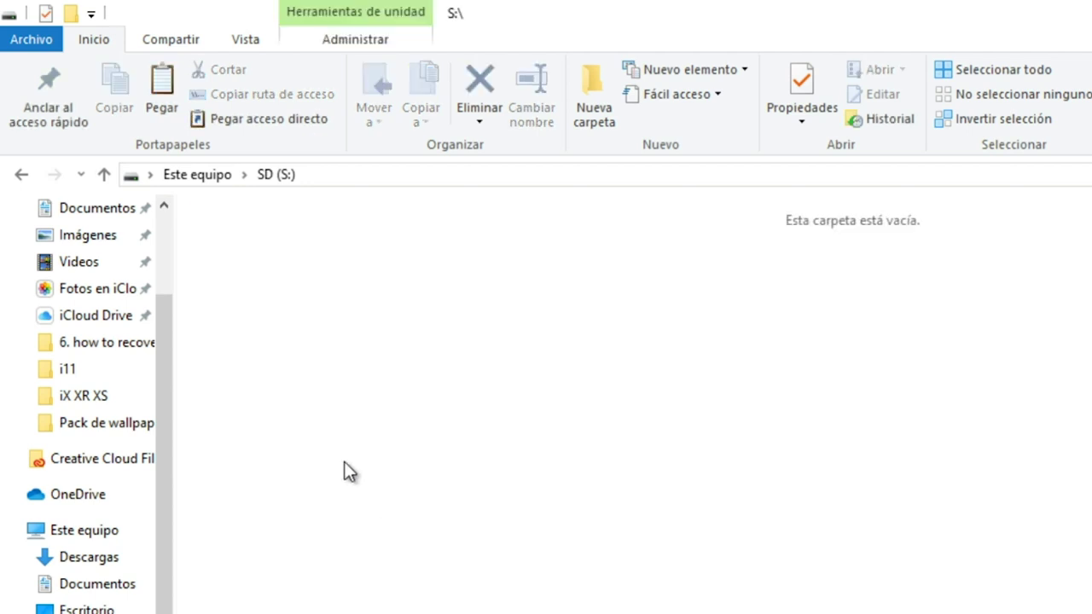
Reopen the SD (S:) drive from Este equipo to check its contents, and close the window.
click(197, 174)
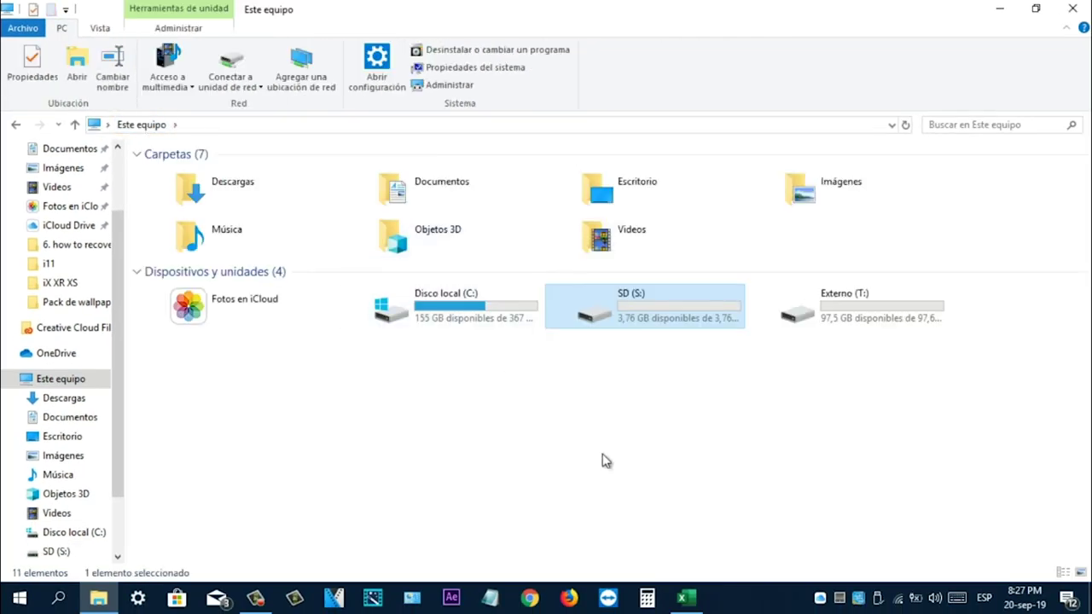
double_click(701, 305)
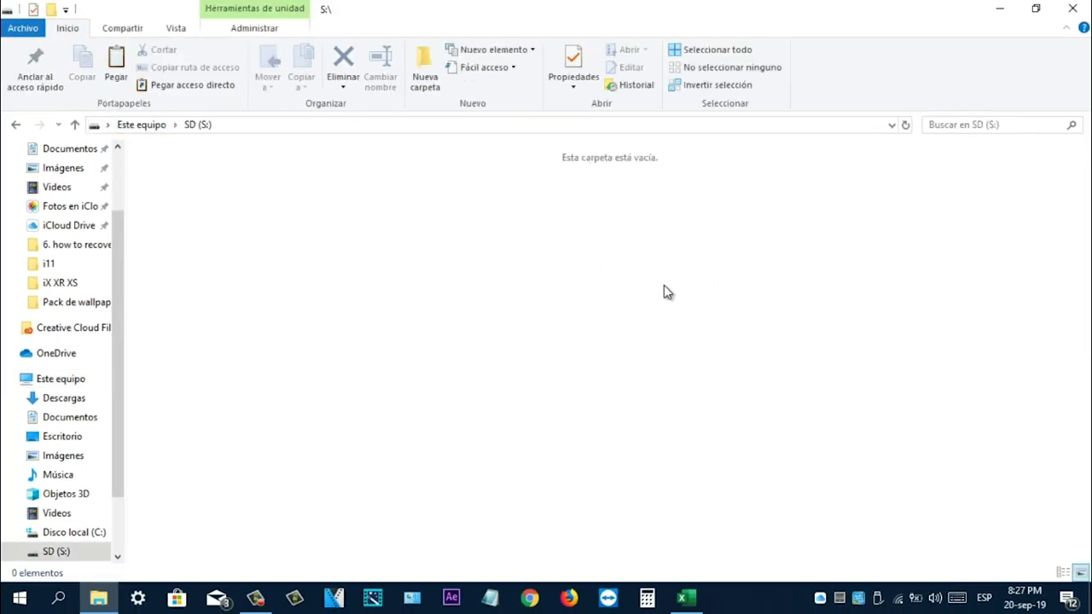
click(1074, 10)
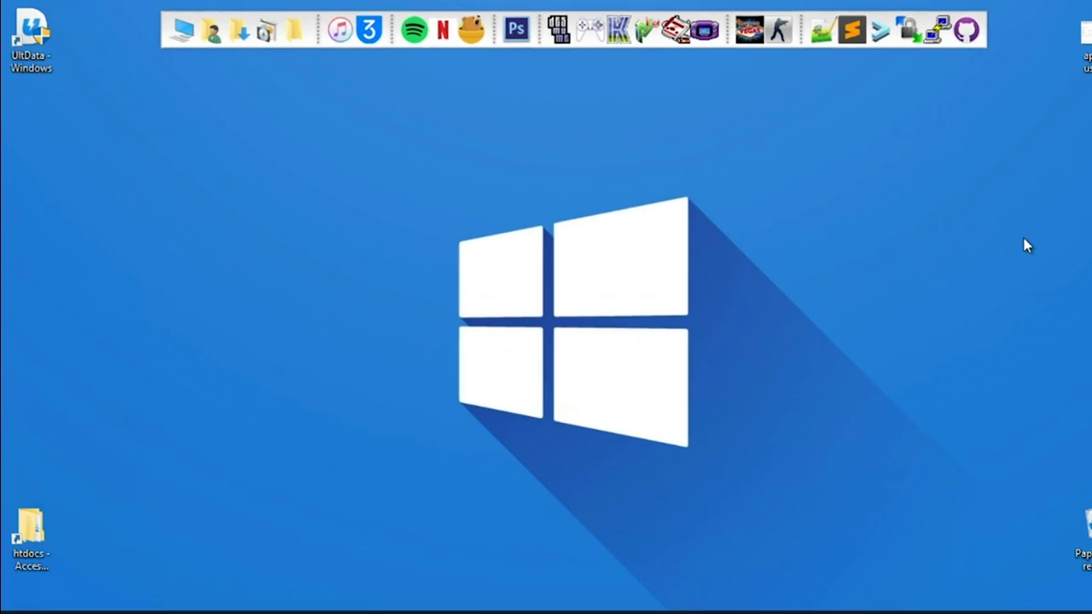
Launch UltData - Windows from its desktop shortcut with administrator rights.
drag(41, 68, 125, 181)
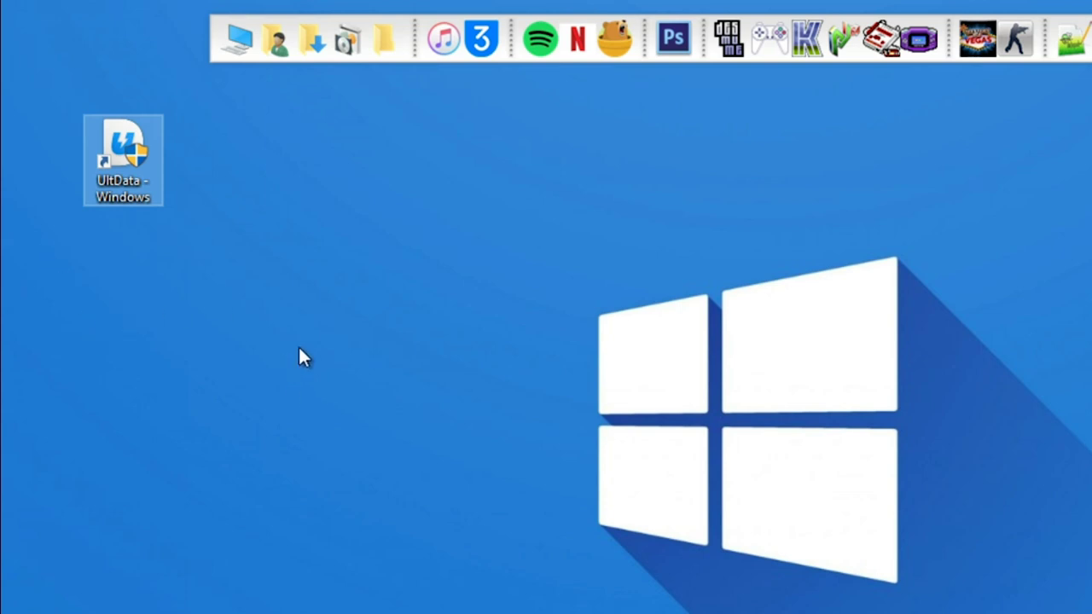
drag(127, 156, 82, 94)
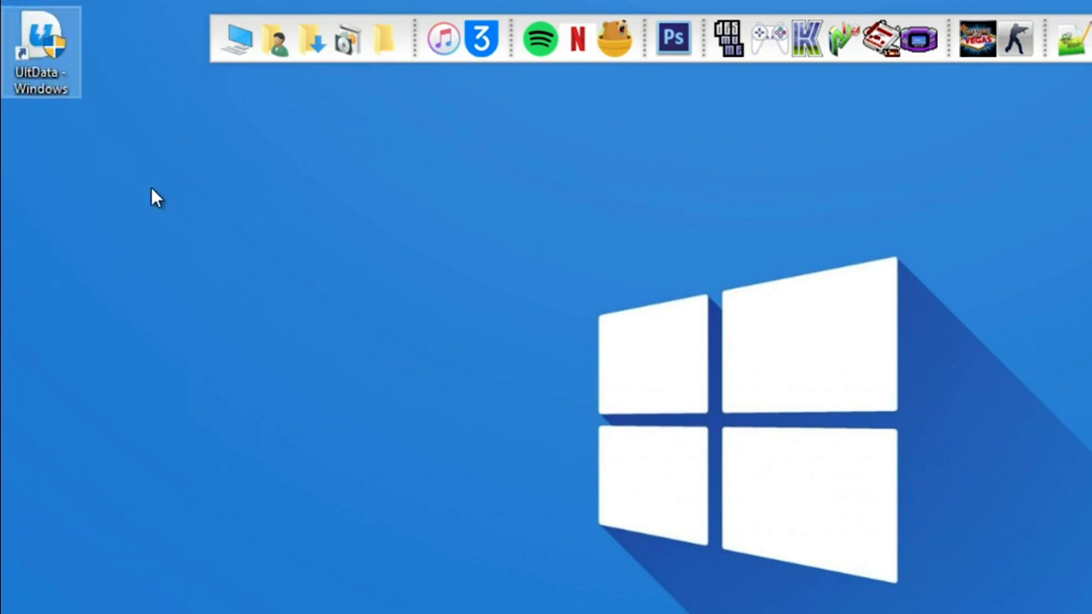
right_click(41, 47)
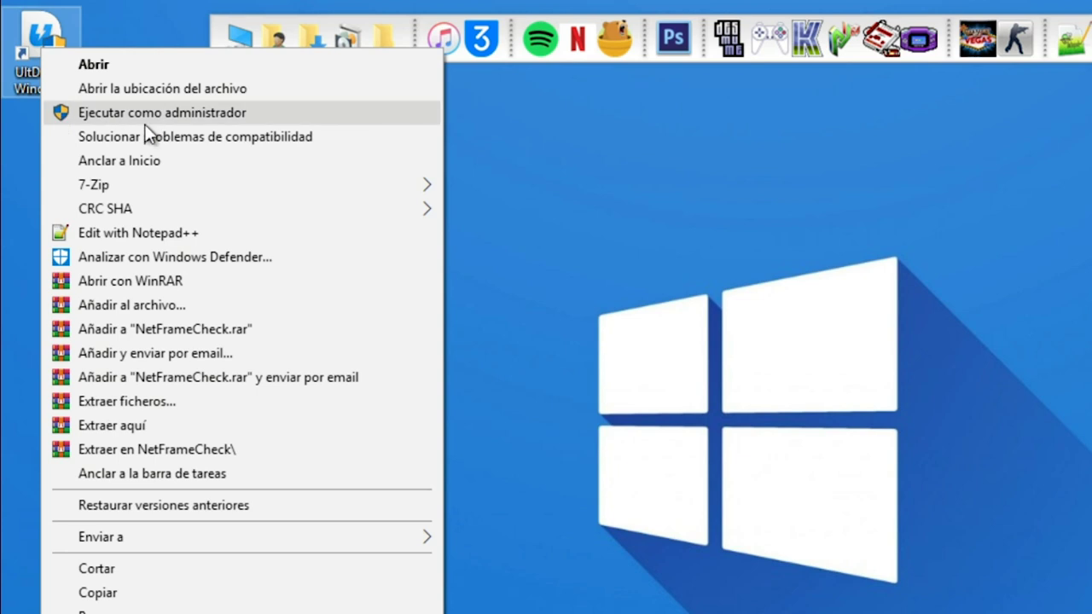
click(145, 124)
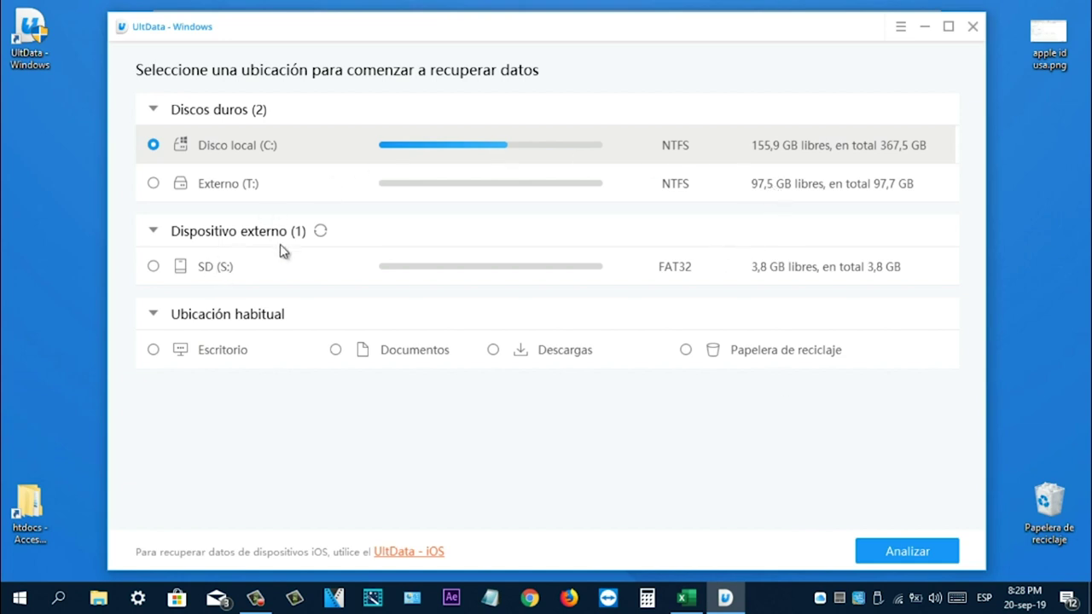
Scan the external SD (S:) device for lost files and stop the scan early.
click(227, 273)
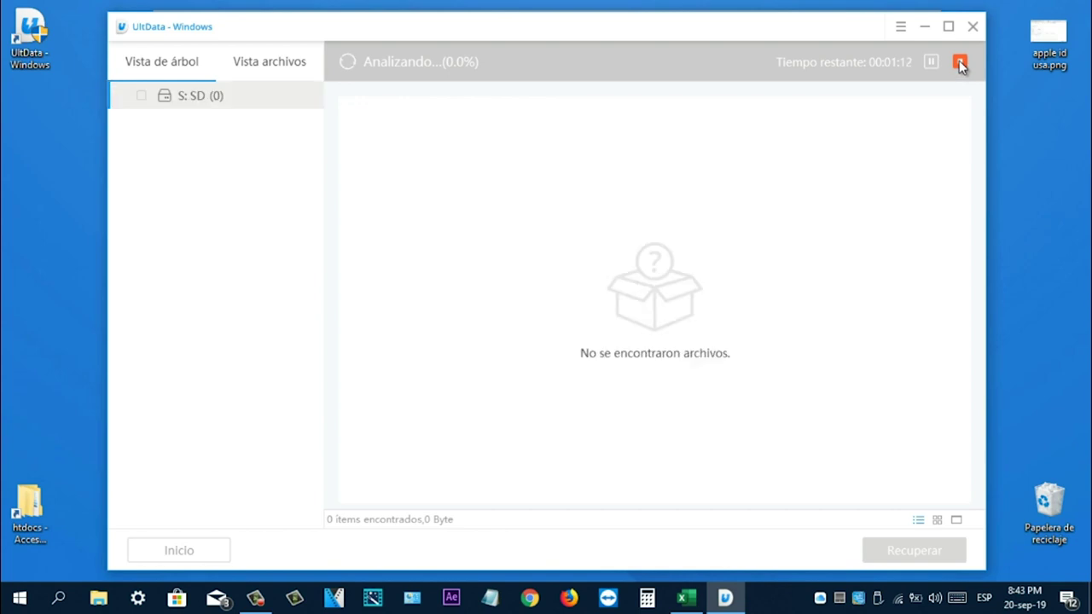
click(959, 62)
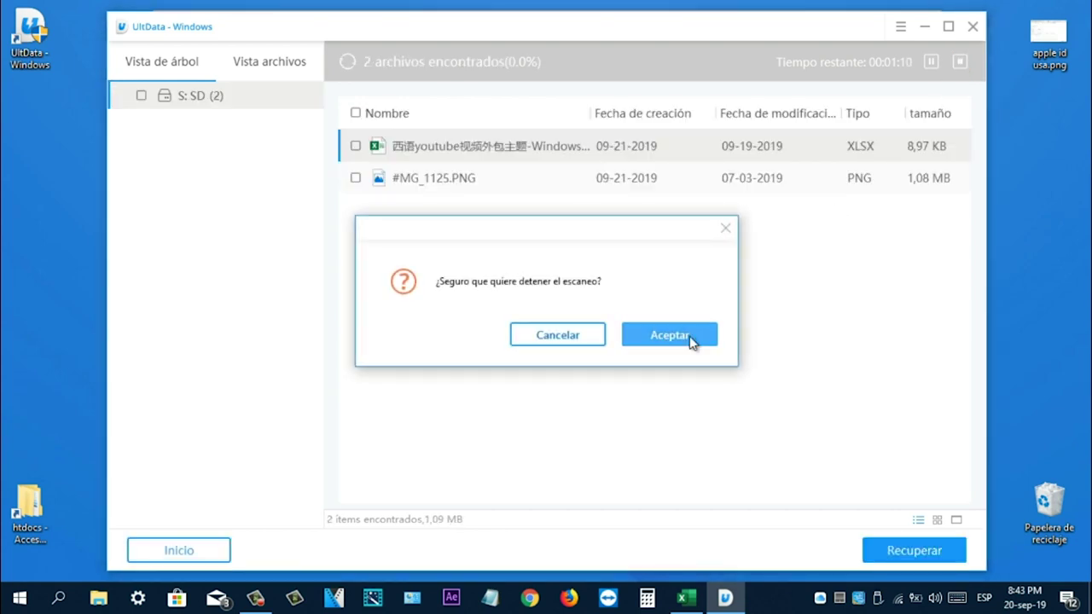
click(667, 338)
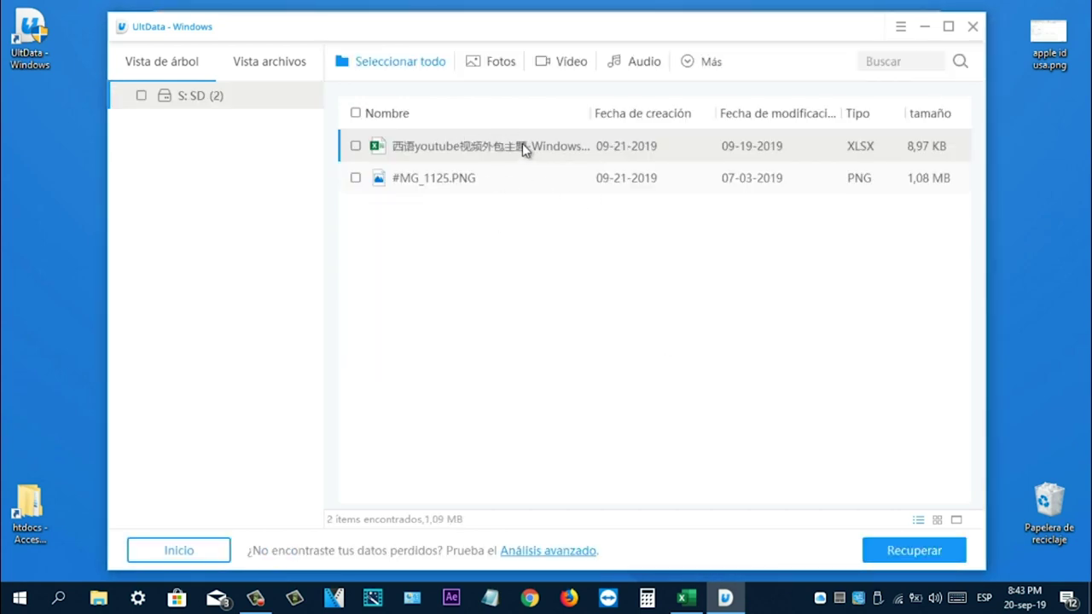
Recover the found XLSX spreadsheet and #MG_1125.PNG to the Escritorio folder, and close the recovery program.
click(355, 178)
click(356, 145)
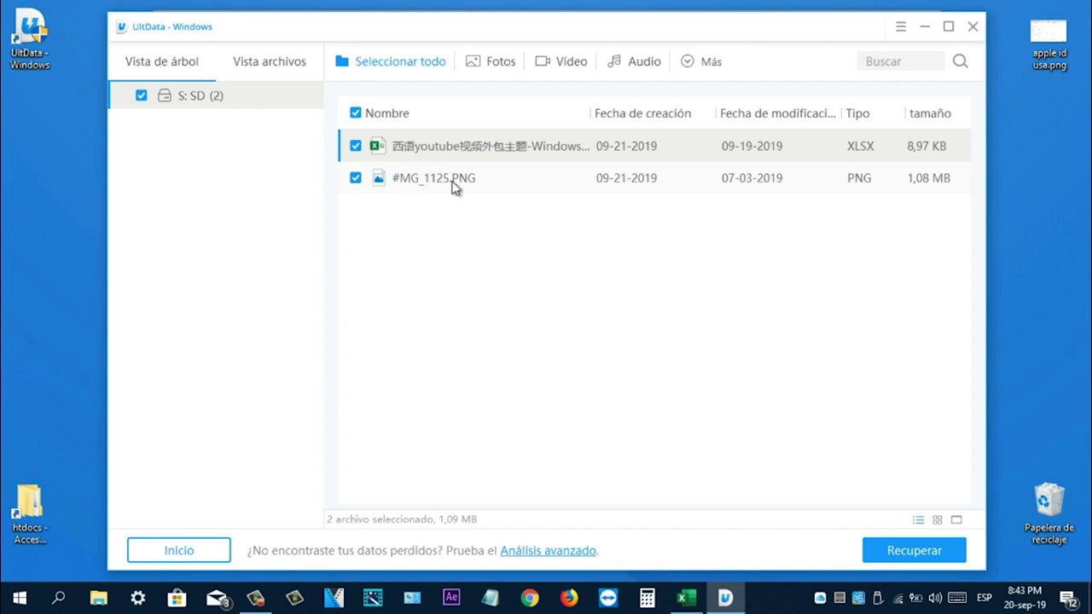
click(892, 548)
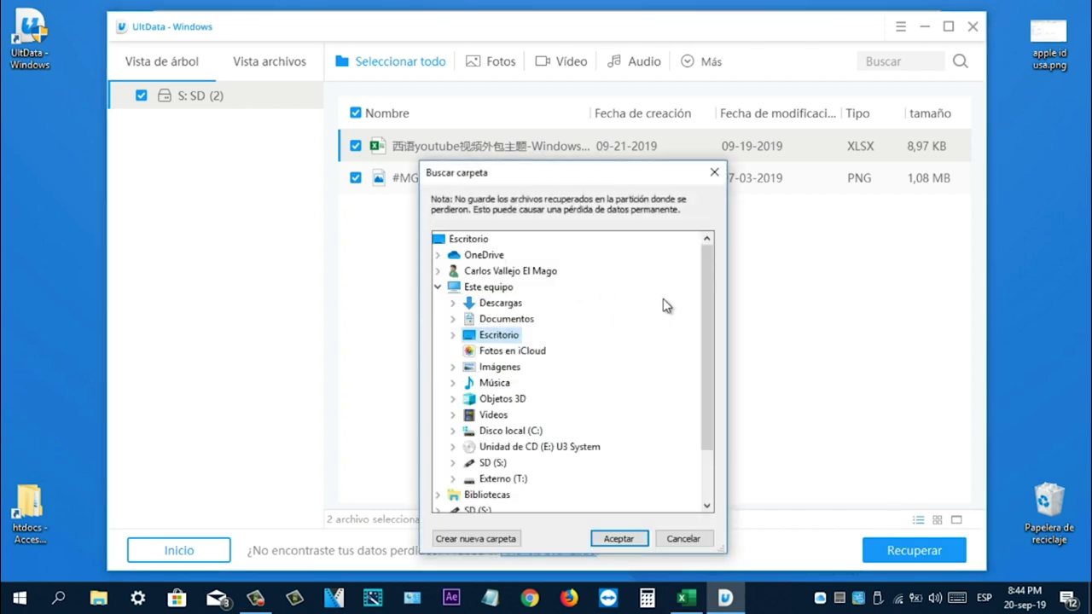
click(467, 238)
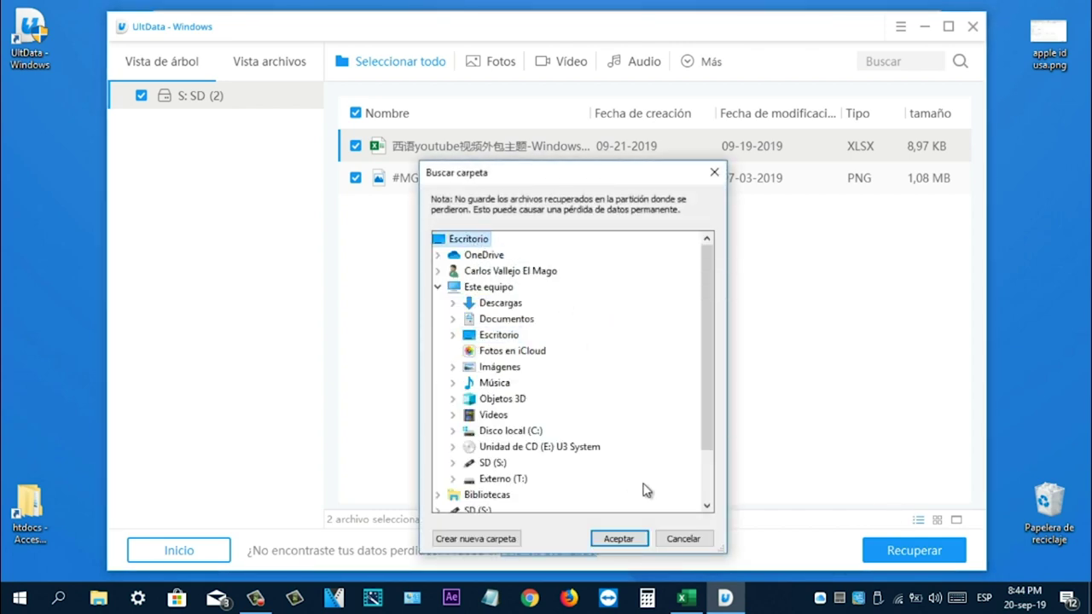
click(637, 537)
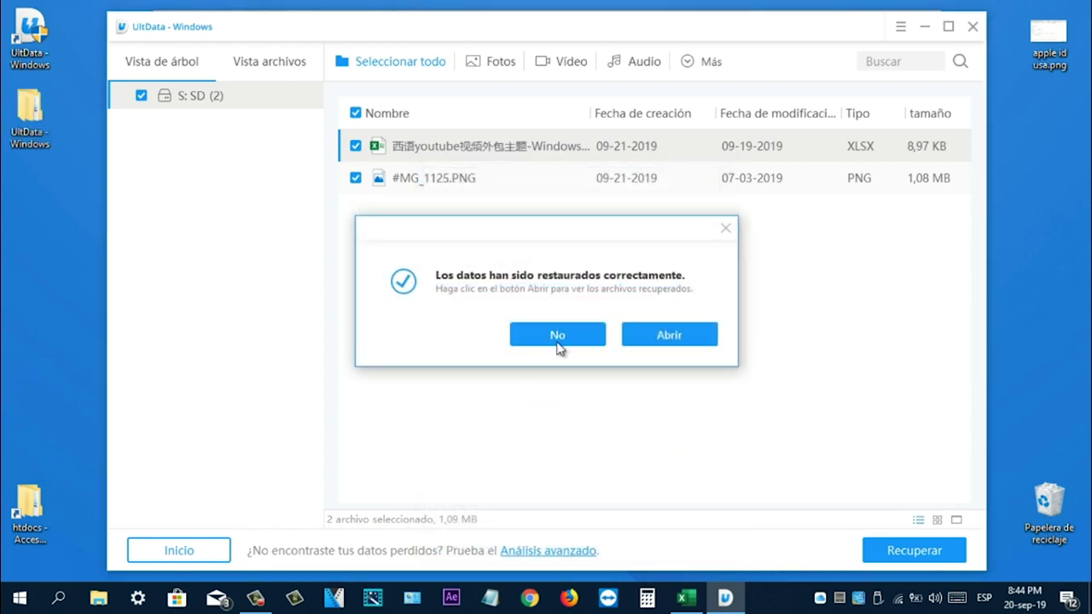
click(558, 335)
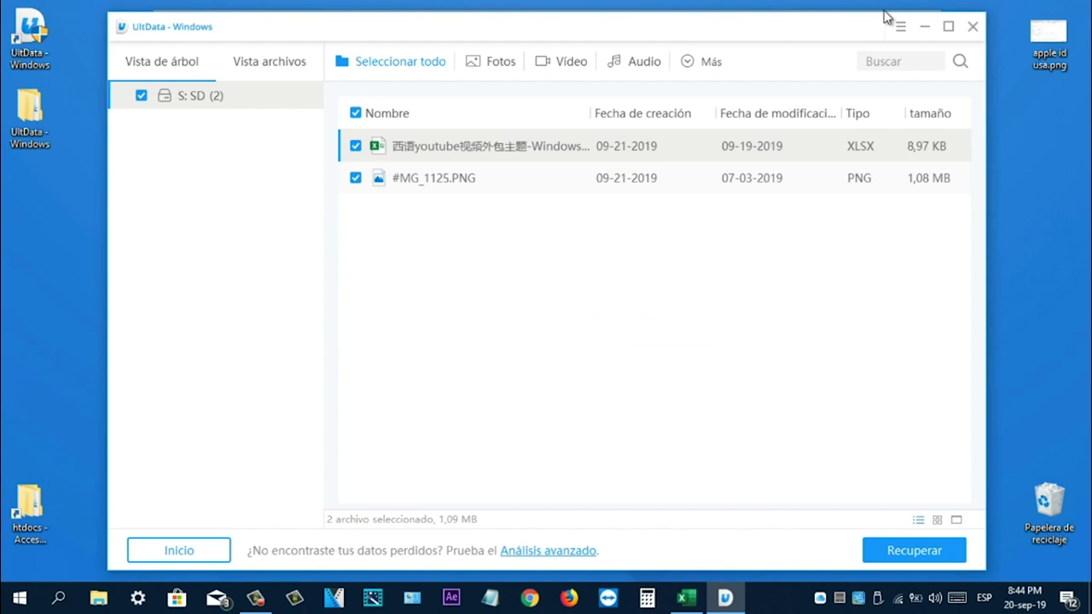
click(973, 27)
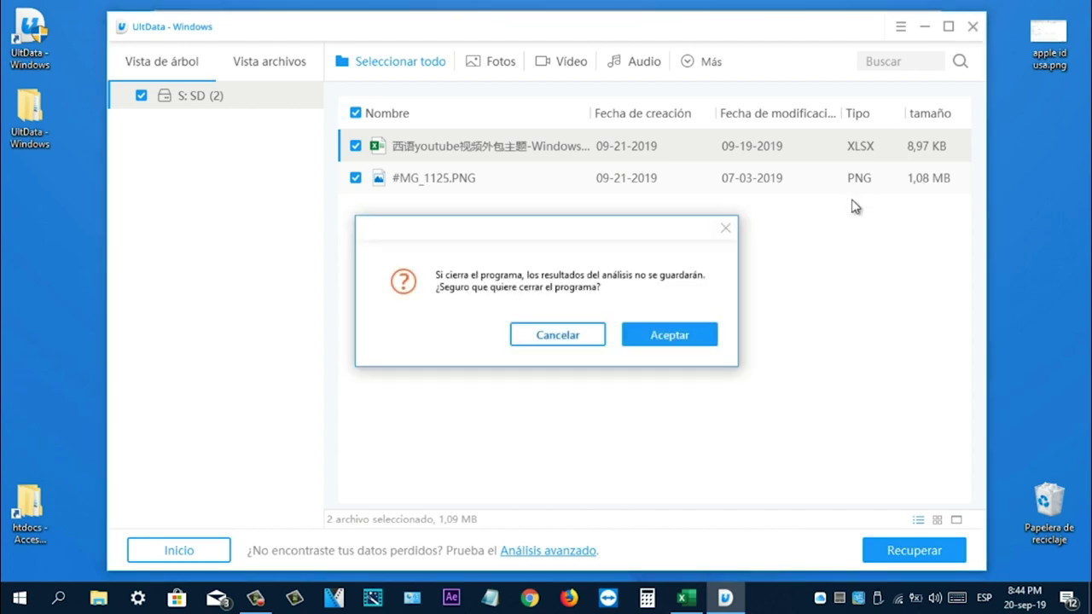
click(669, 335)
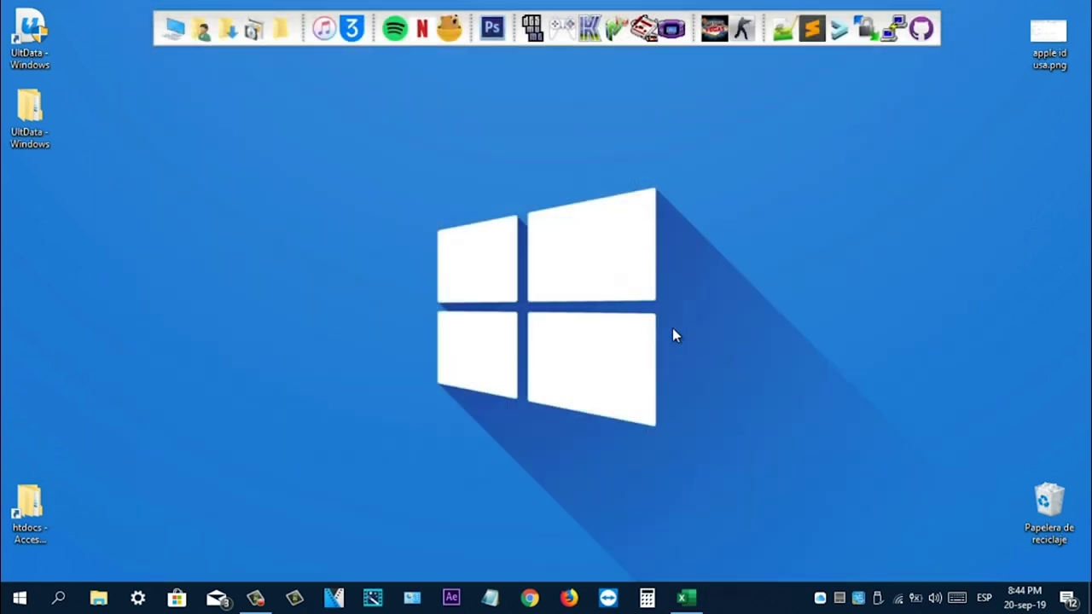
Open the S subfolder inside 20190920_204408 in the UltData - Windows desktop folder.
double_click(34, 139)
click(200, 176)
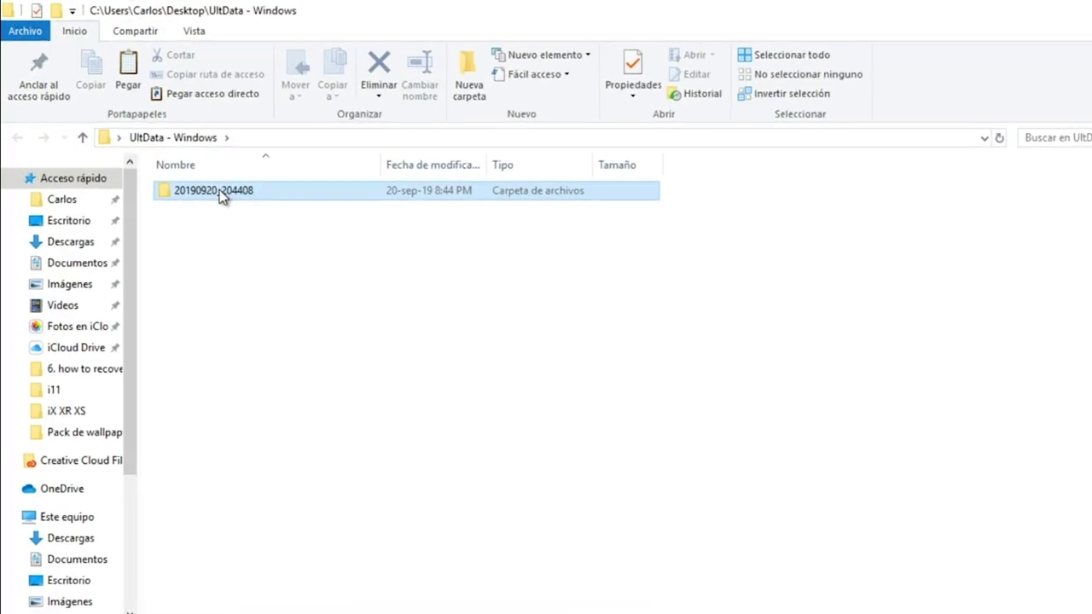
double_click(263, 227)
double_click(264, 230)
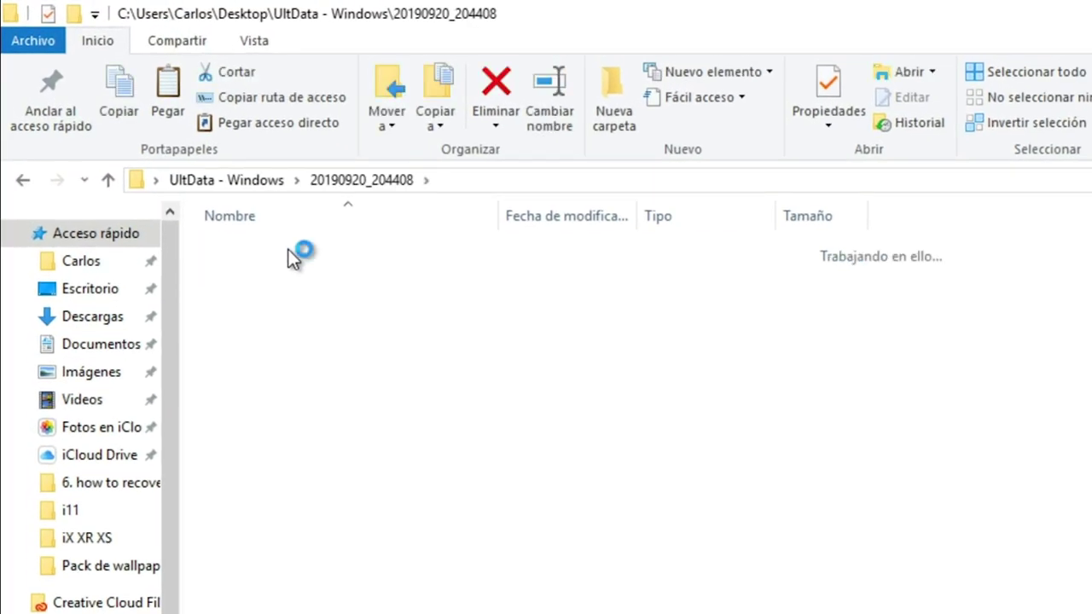
Switch the recovered files' folder view from the detailed list to icons.
right_click(313, 328)
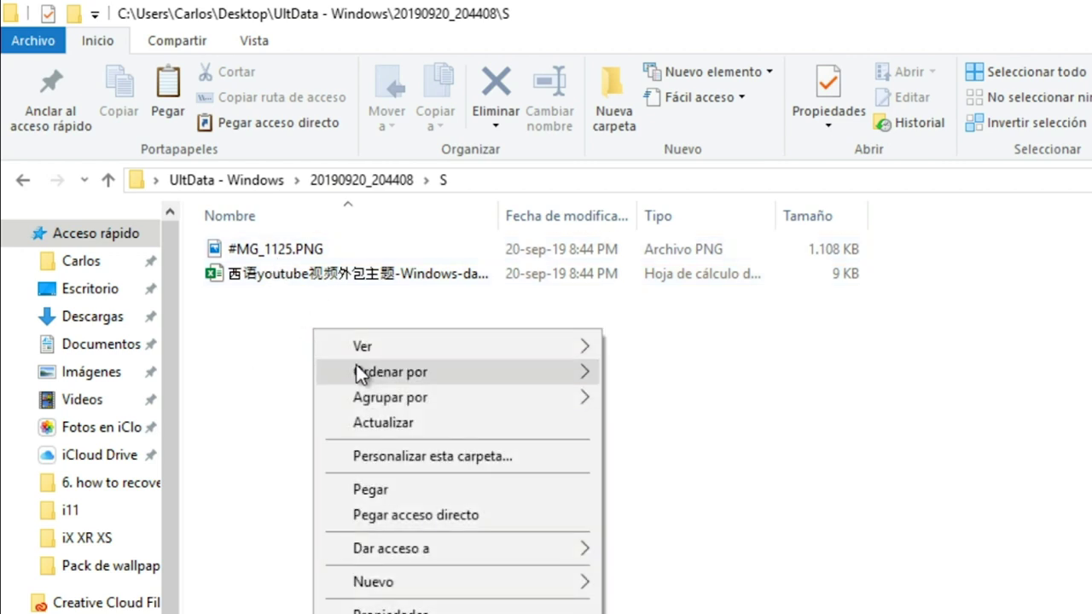
mouse_move(424, 347)
click(746, 373)
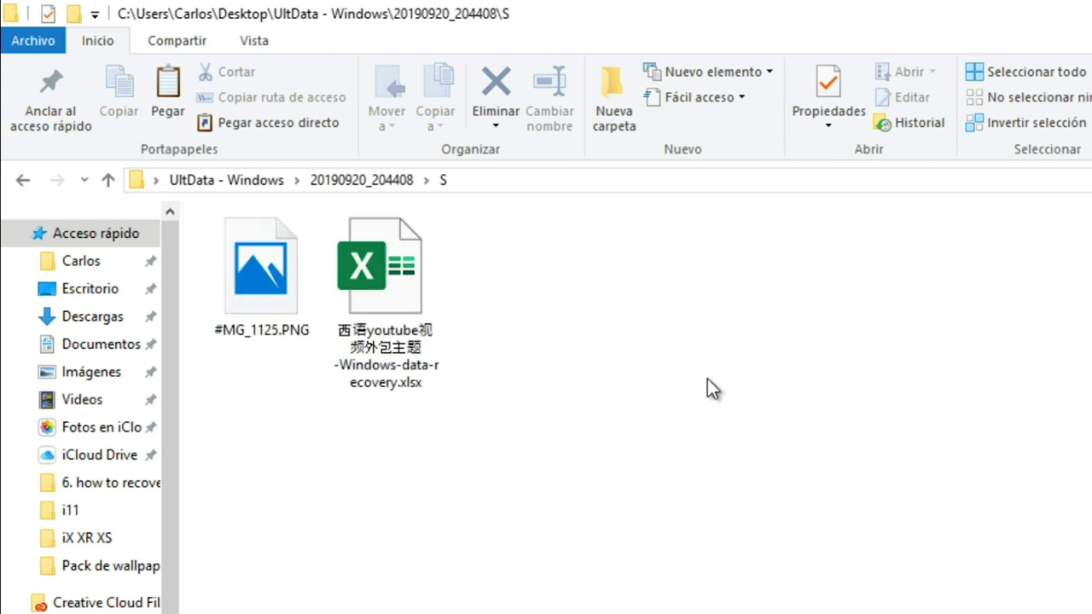
Look over the recovered #MG_1125.PNG and XLSX files, and close the folder window.
drag(646, 505, 253, 276)
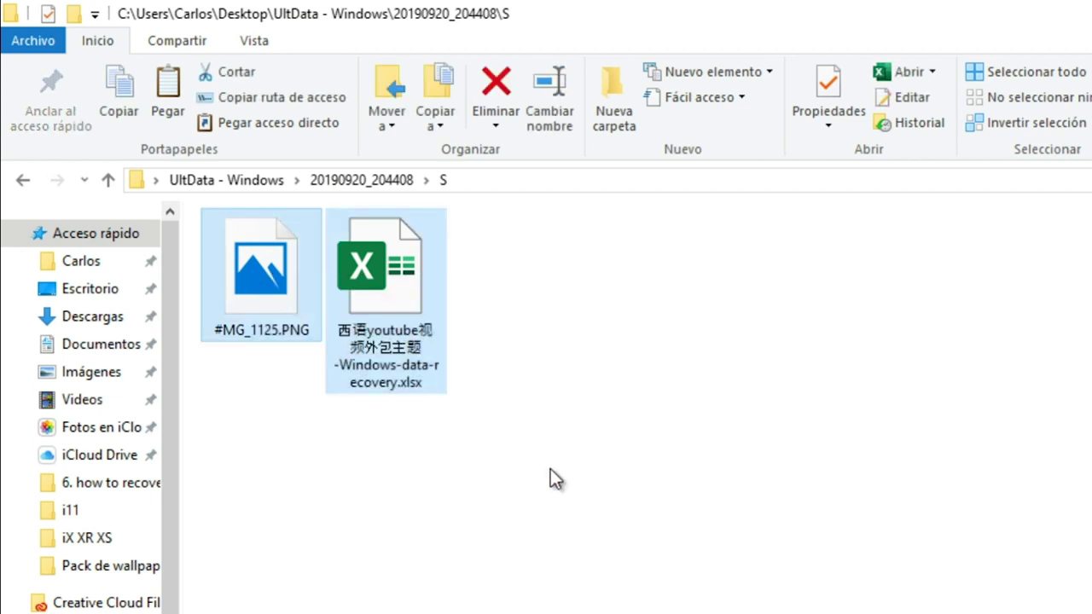
click(550, 469)
drag(562, 476, 274, 301)
click(654, 398)
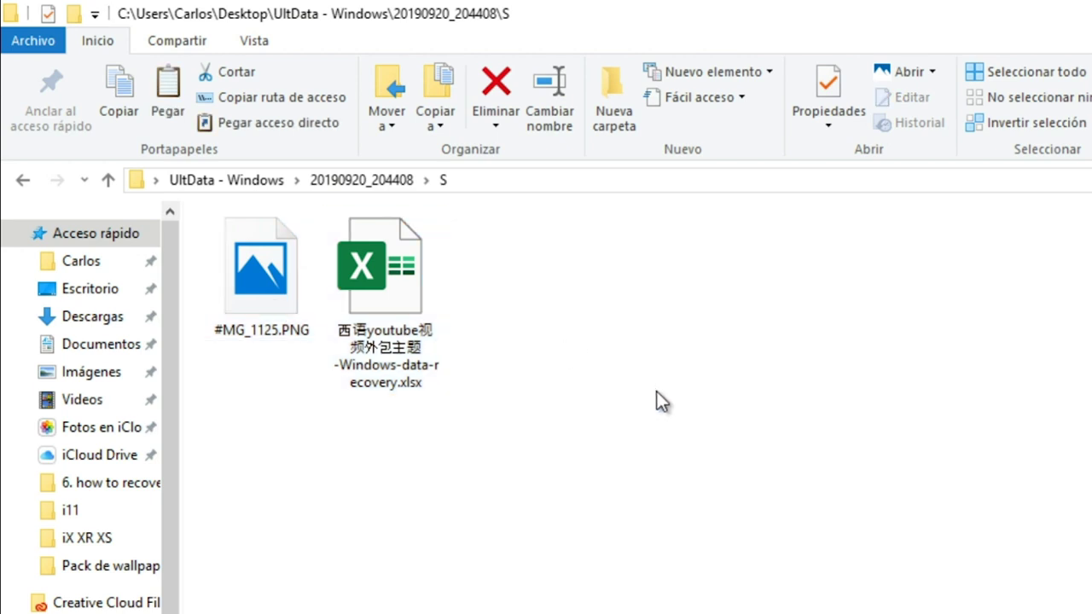
click(1074, 8)
drag(377, 170, 709, 452)
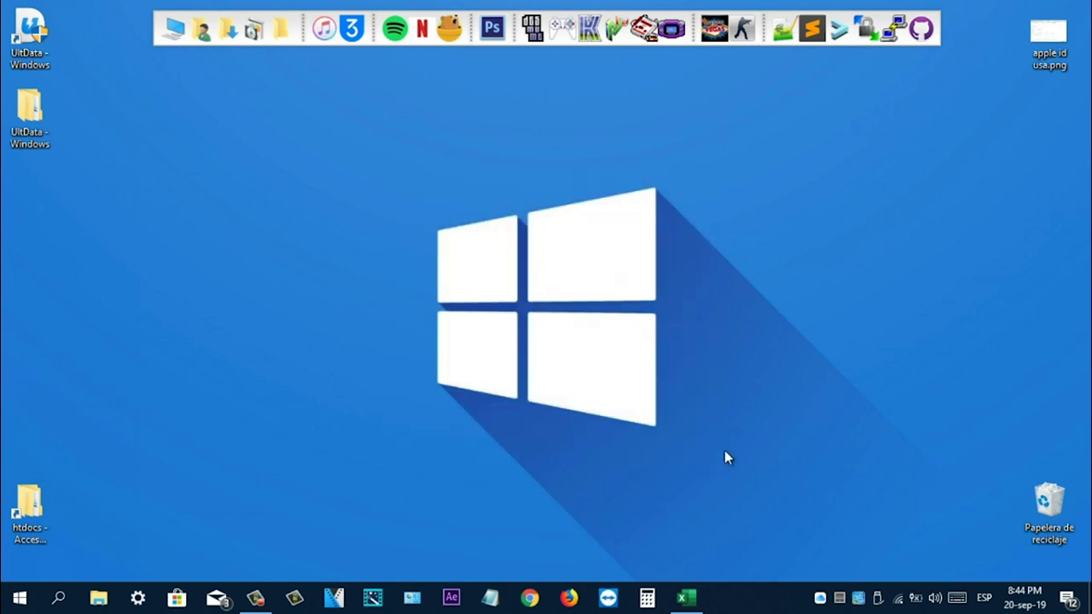